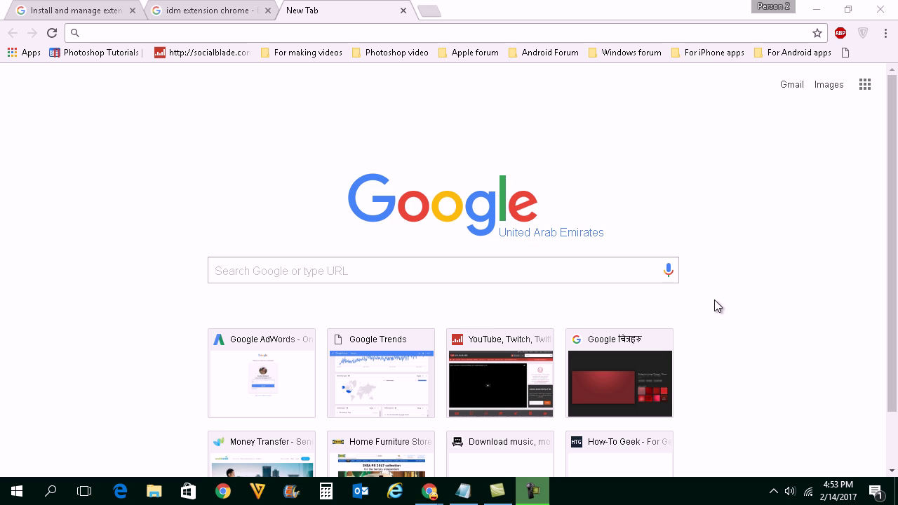
Run a Google search for 'internet download manager' from Chrome's address bar.
click(280, 33)
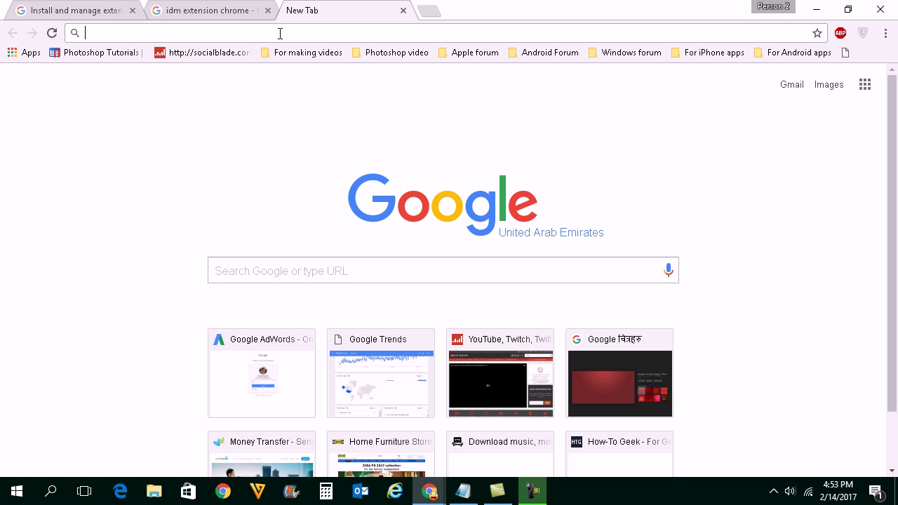
text(inter)
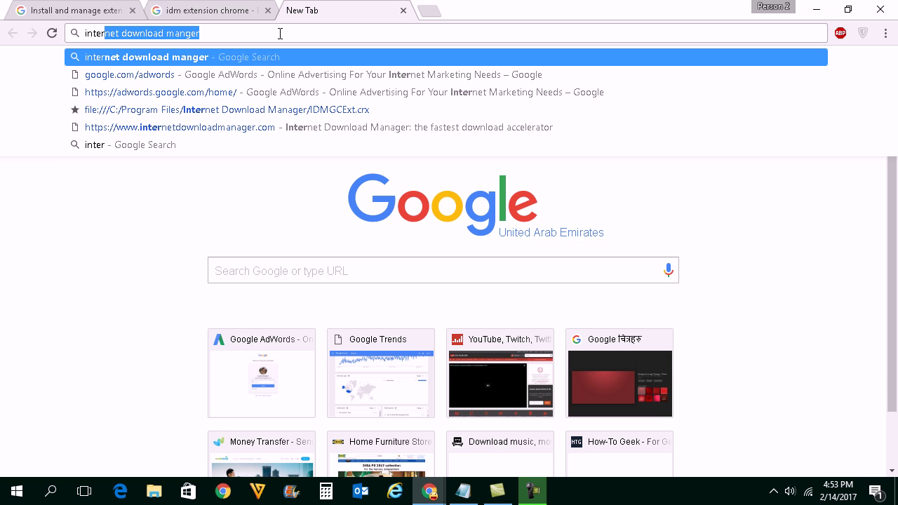
key(Return)
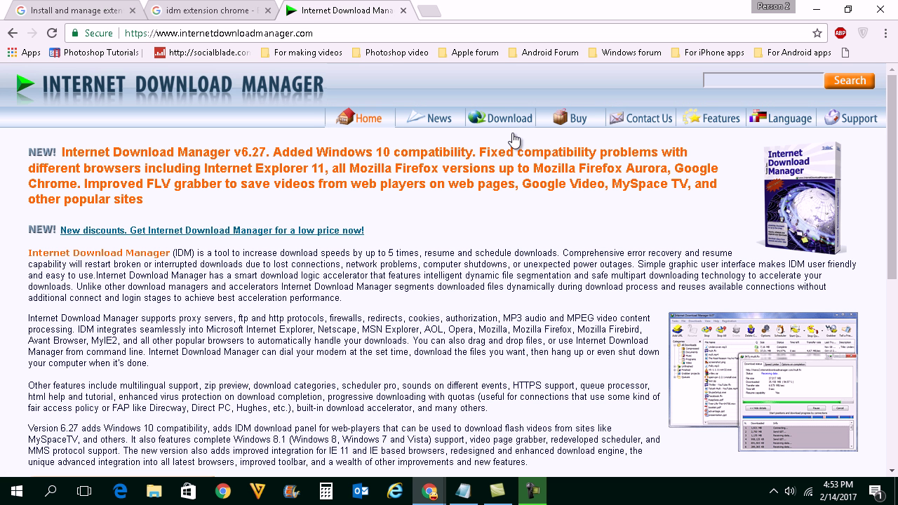
Download the idman627build5.exe installer from the IDM site and run it.
click(497, 121)
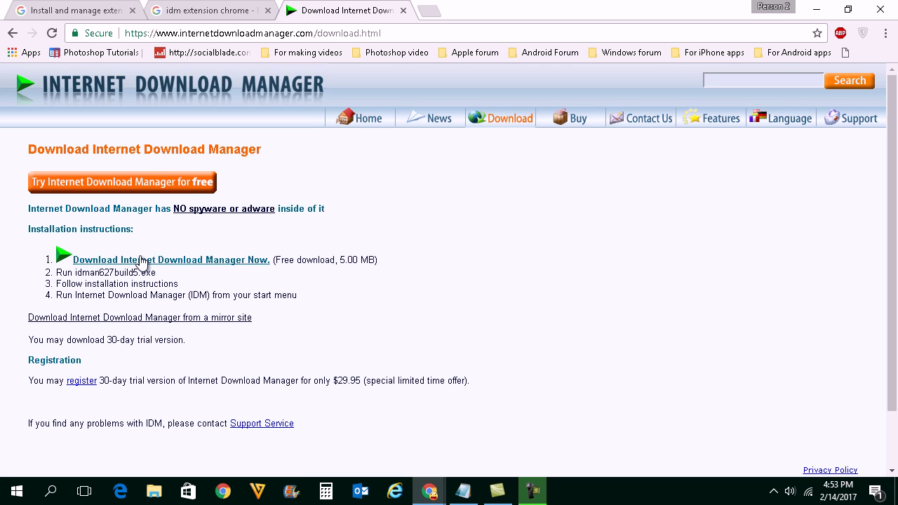
click(230, 262)
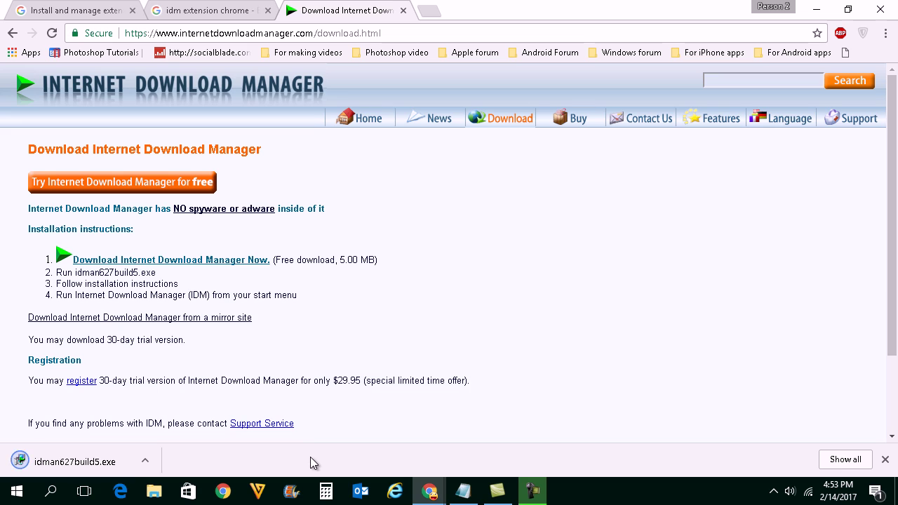
click(89, 469)
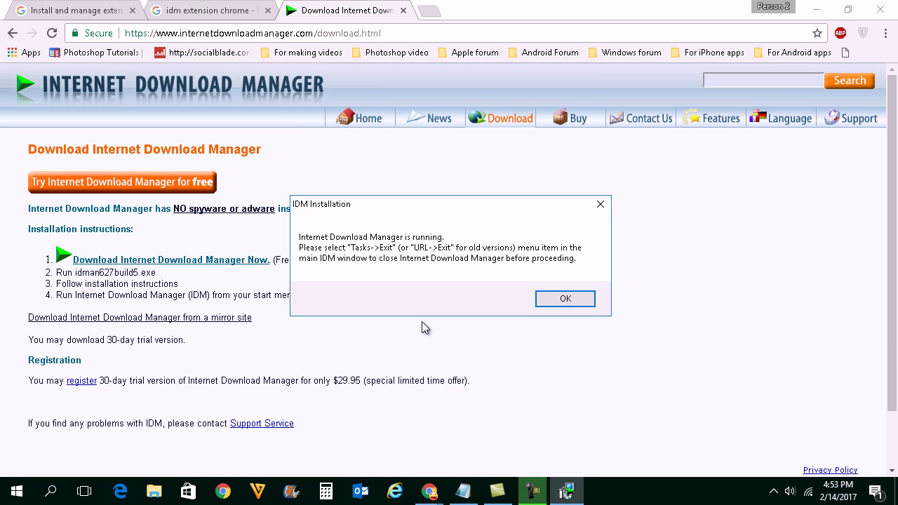
Dismiss the IDM-running warning, quit the setup wizard, and minimise Chrome to the desktop.
click(559, 300)
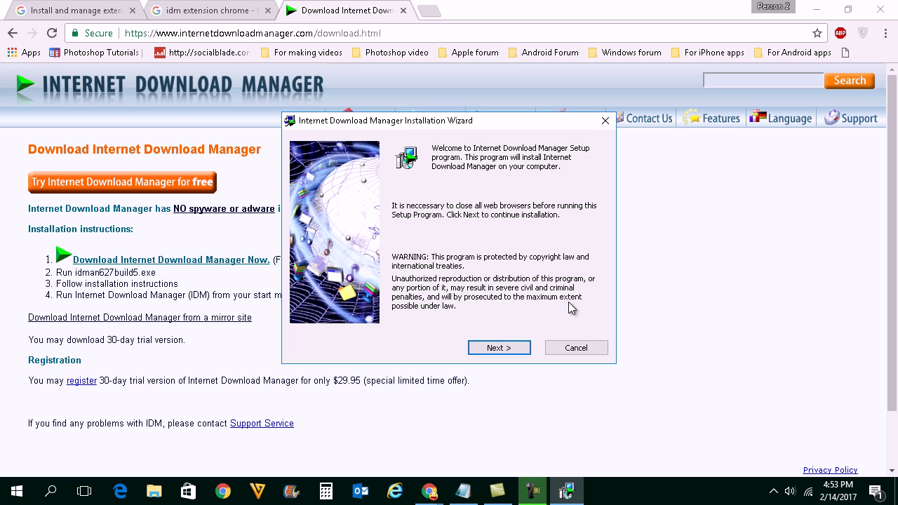
click(570, 349)
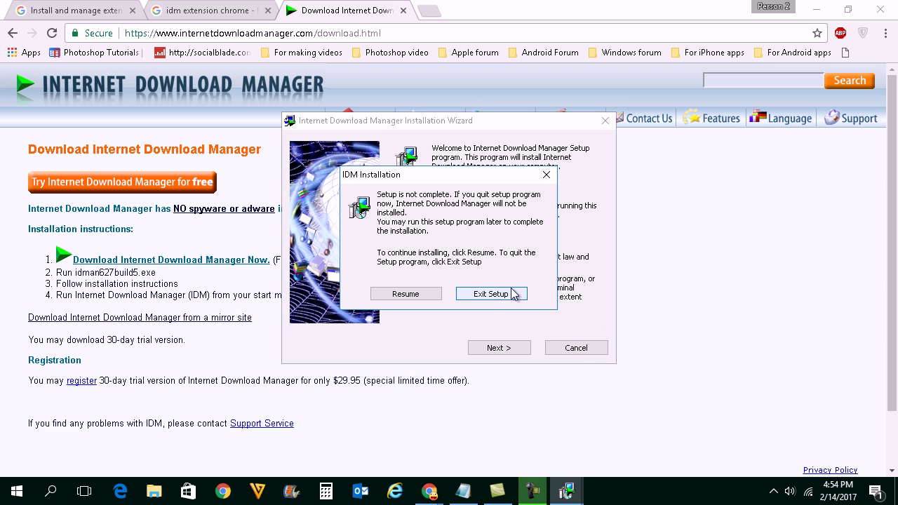
click(493, 298)
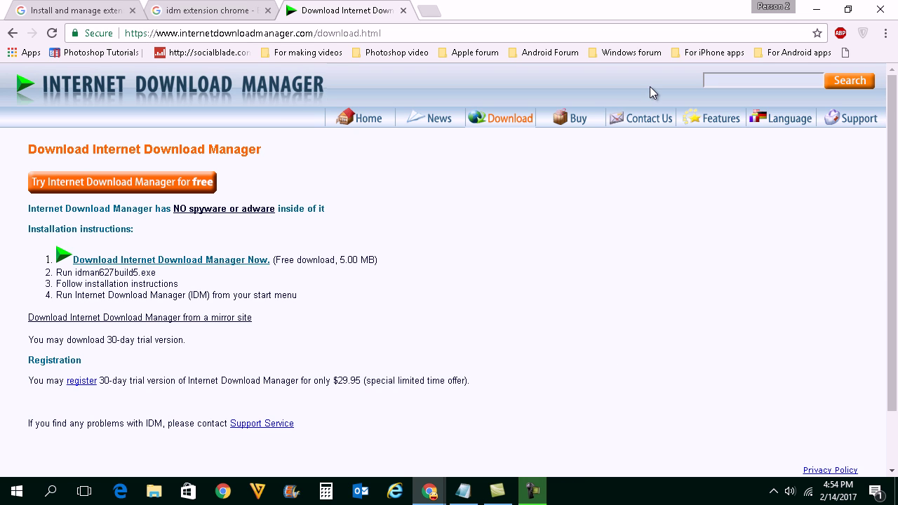
click(815, 10)
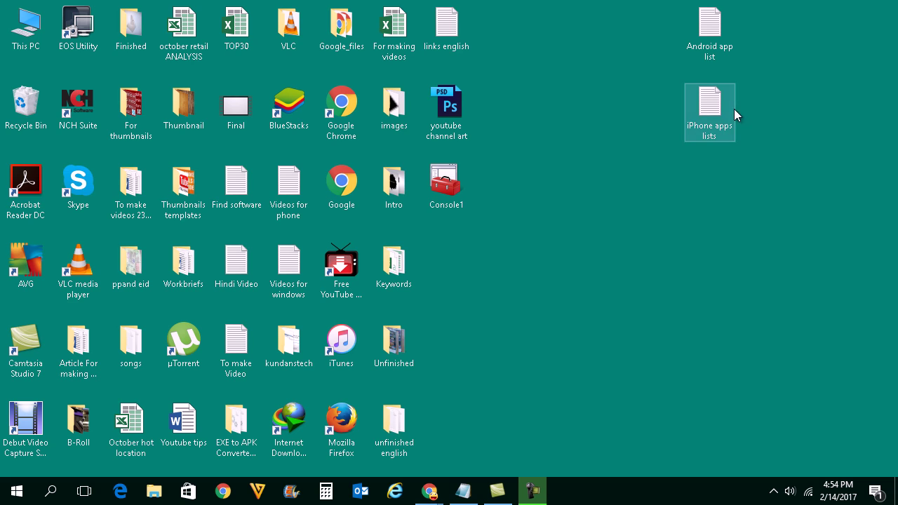
Launch IDM, confirm Google Chrome is ticked in Downloads > Options, then close IDM.
click(290, 427)
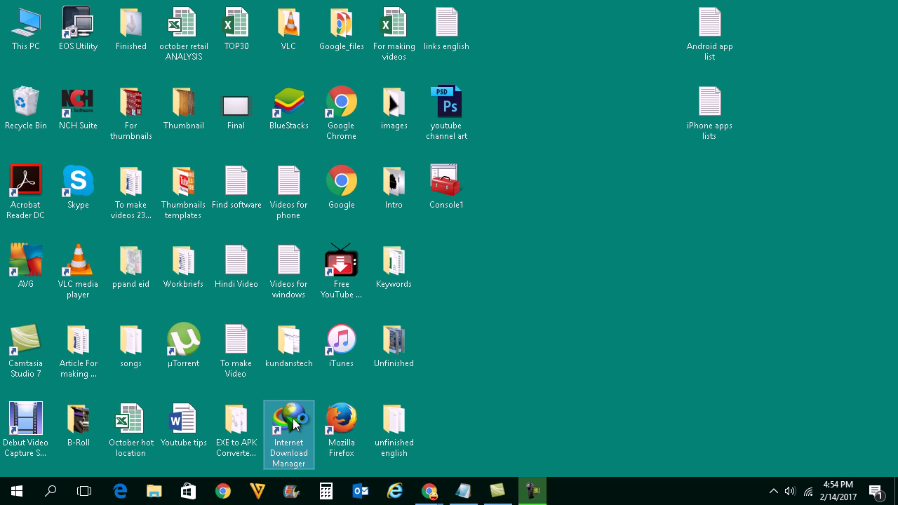
double_click(293, 422)
click(77, 23)
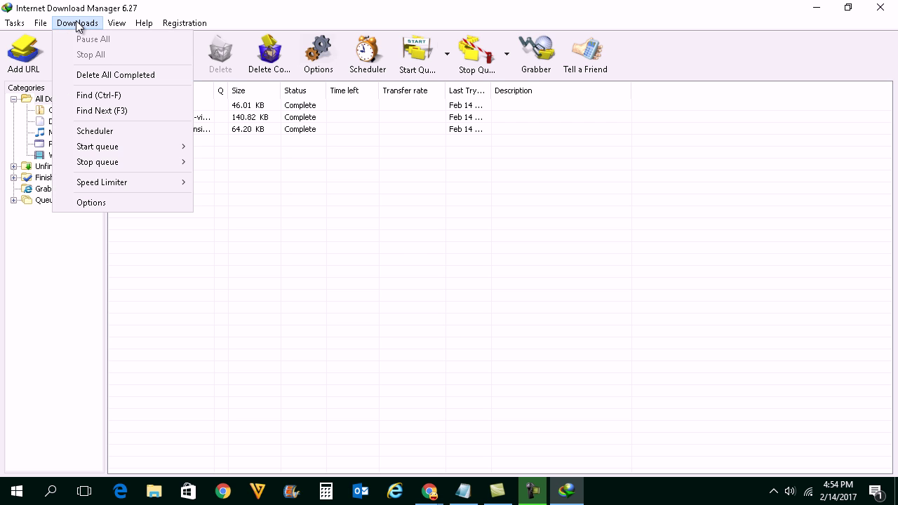
click(99, 203)
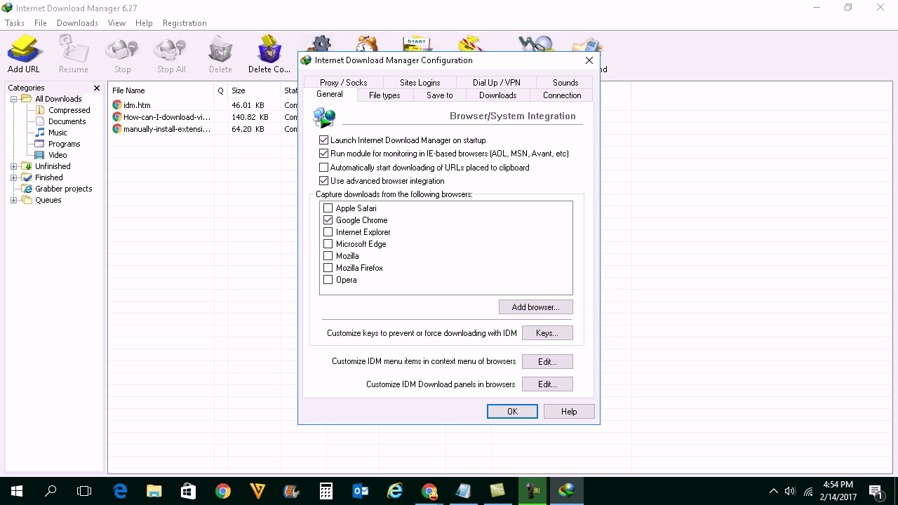
click(502, 411)
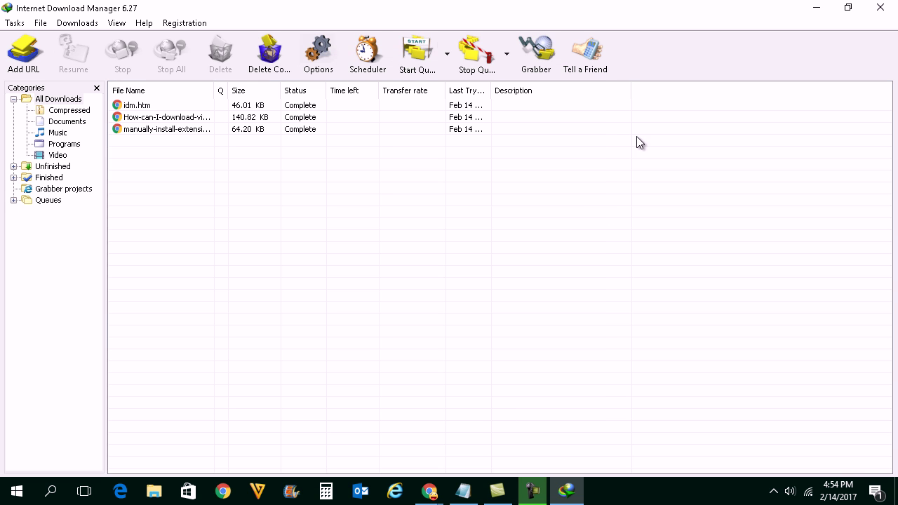
click(882, 10)
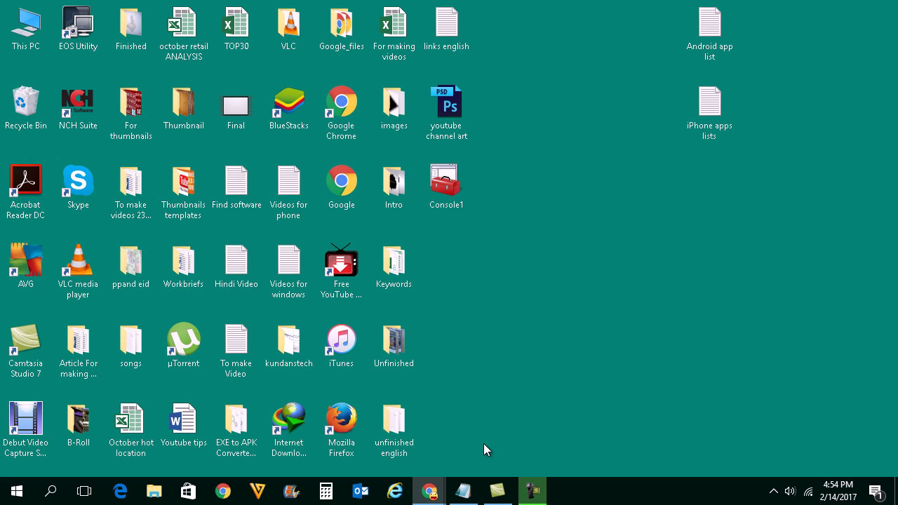
Browse to IDMGCExt in C:\Program Files\Internet Download Manager, then switch back to Chrome.
click(153, 491)
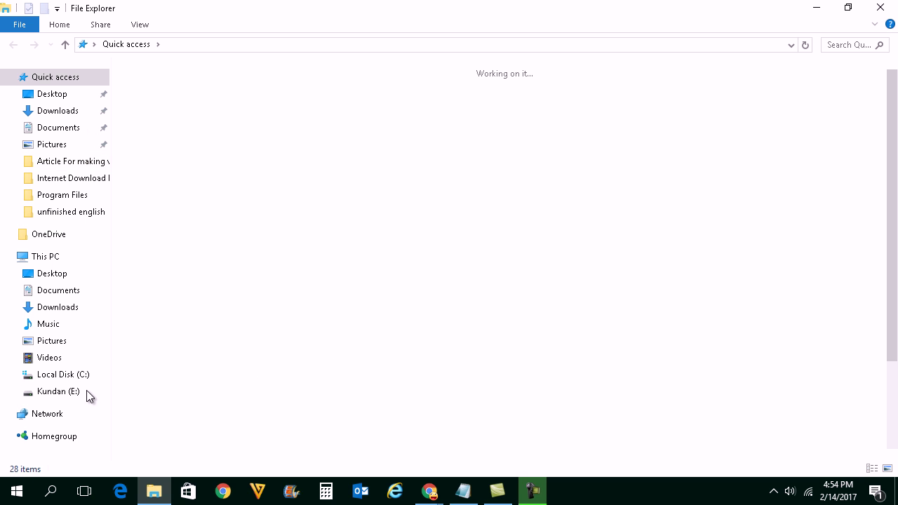
click(74, 375)
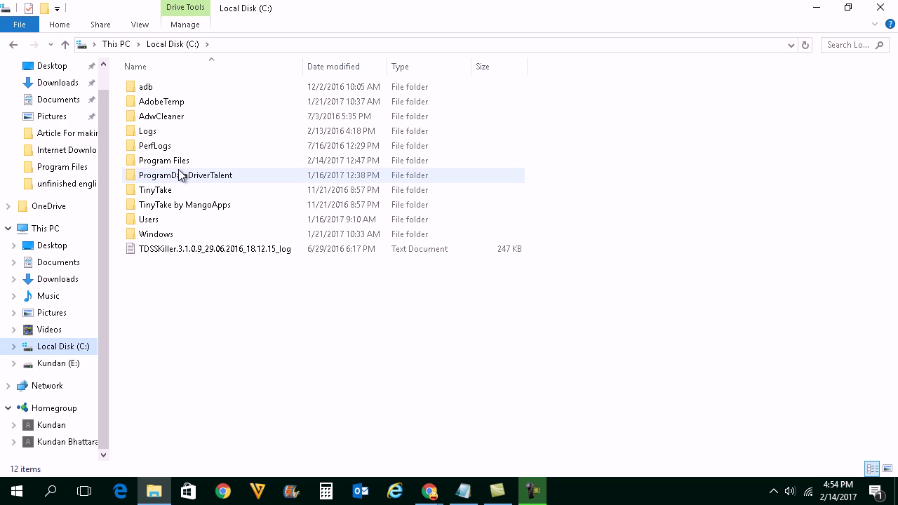
double_click(154, 161)
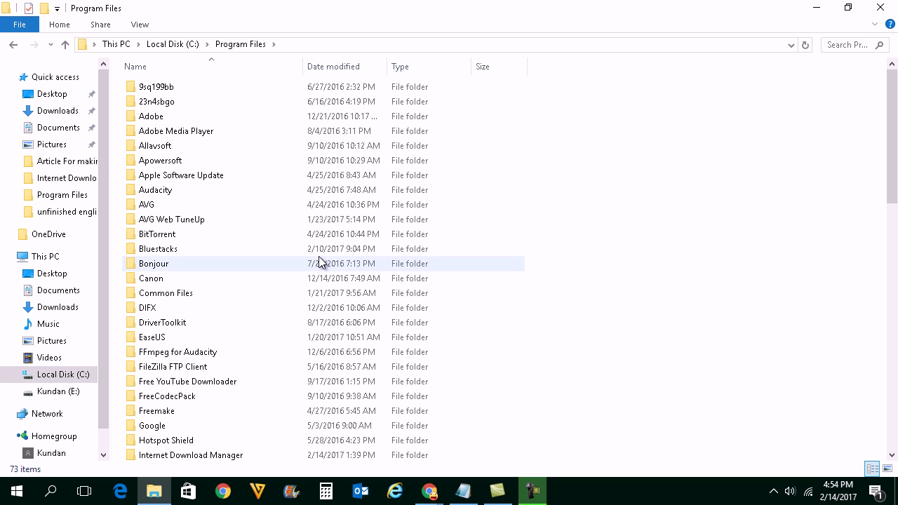
scroll(260, 352, down, 2)
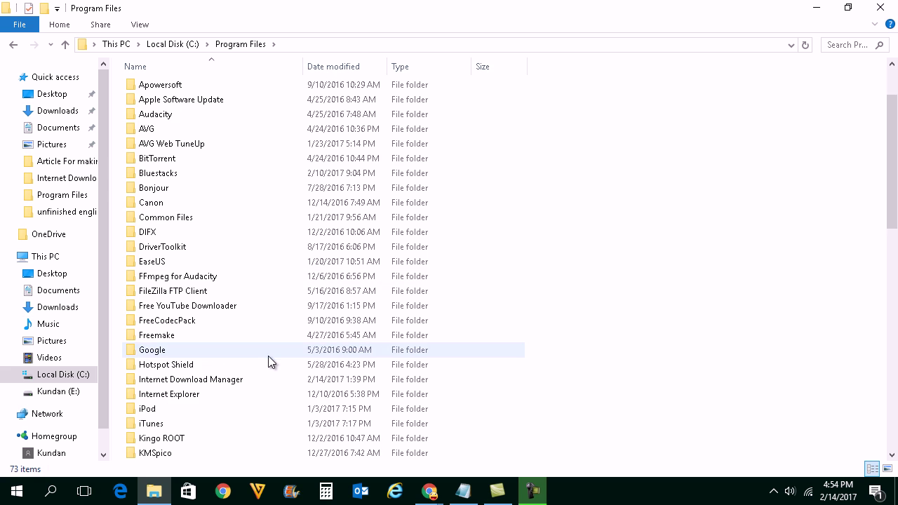
double_click(197, 379)
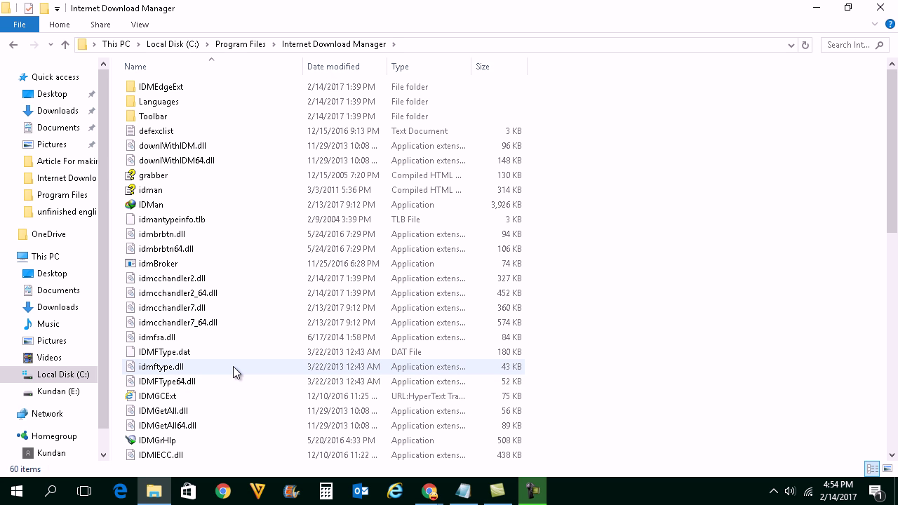
scroll(233, 369, down, 4)
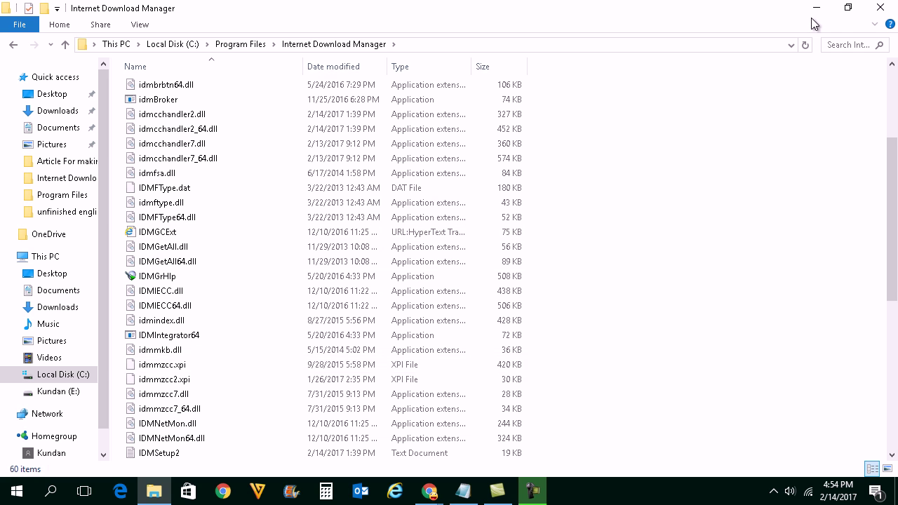
click(850, 13)
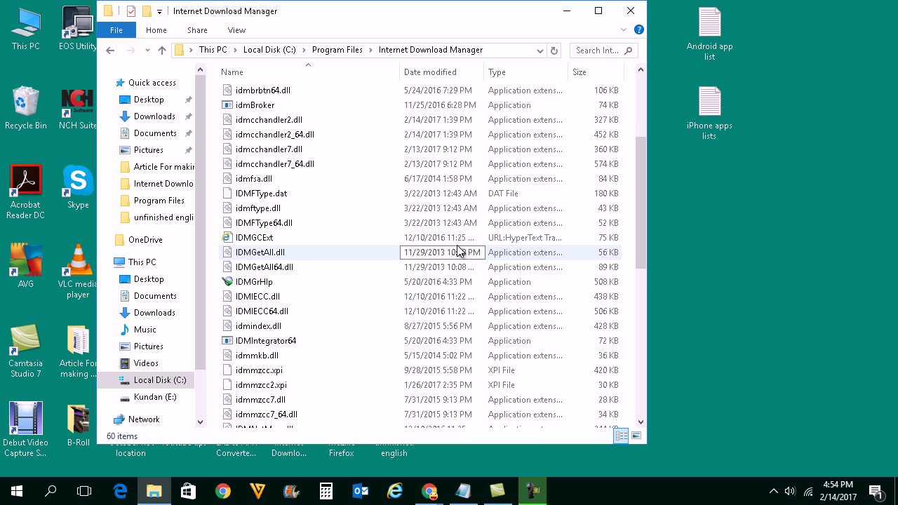
scroll(457, 251, down, 2)
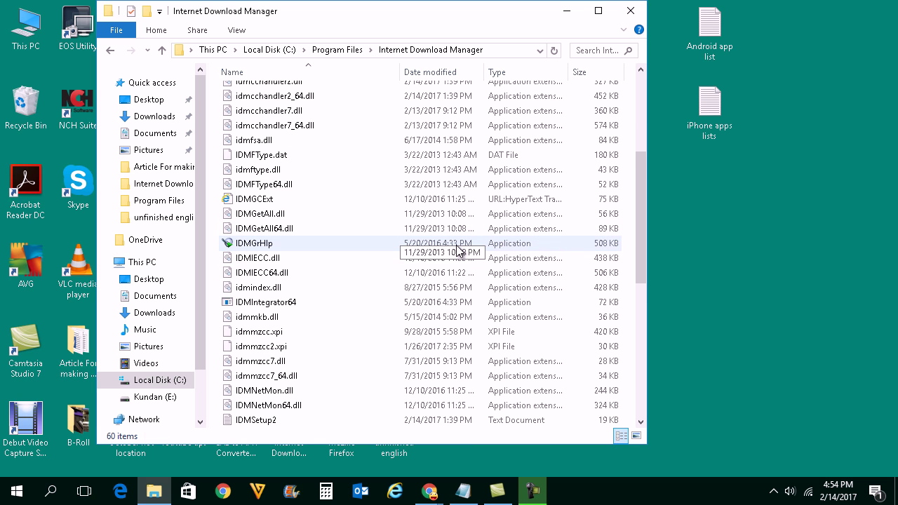
click(428, 493)
Go to the Extensions page through Chrome's menu and Settings.
click(350, 434)
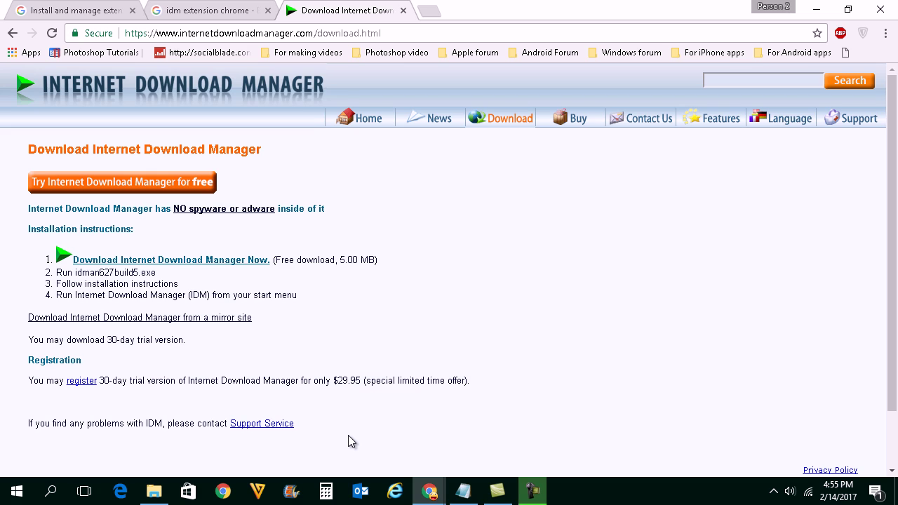
click(885, 34)
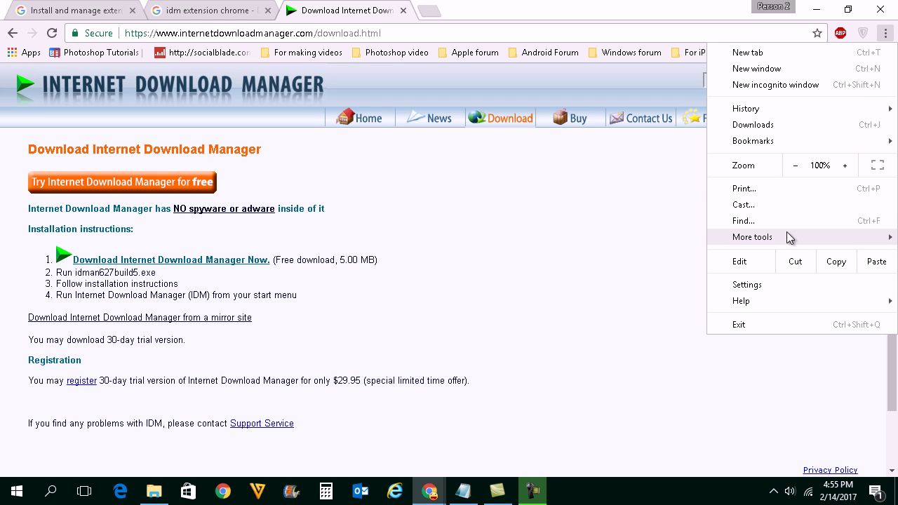
click(747, 286)
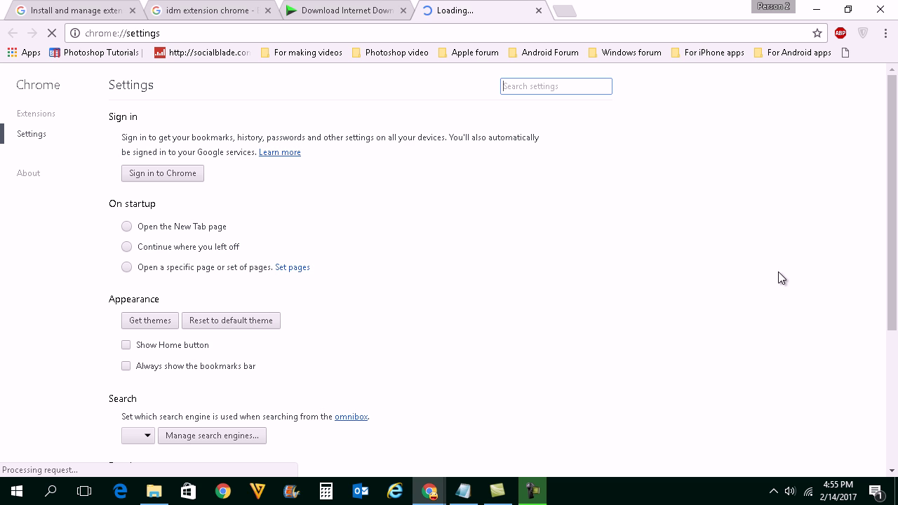
click(35, 114)
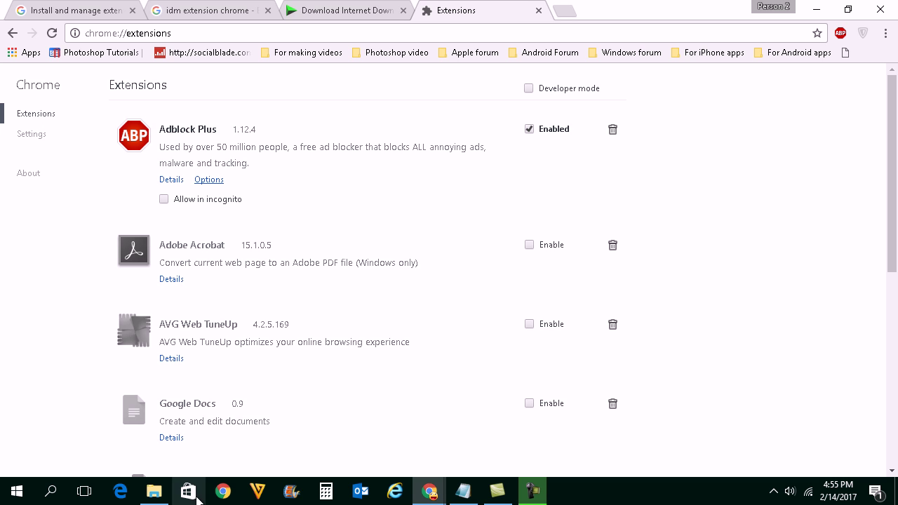
Drop IDMGCExt onto chrome://extensions, add IDM Integration Module, and close its welcome tab.
click(154, 491)
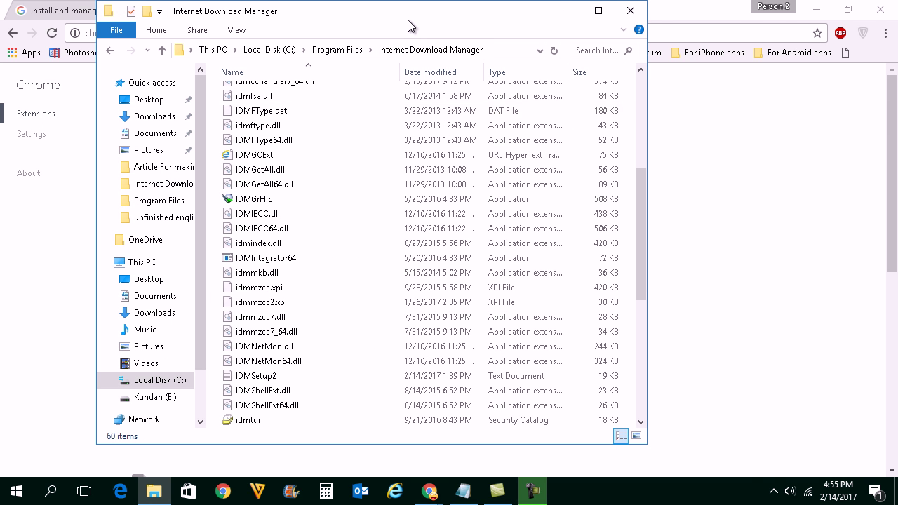
drag(409, 13, 560, 174)
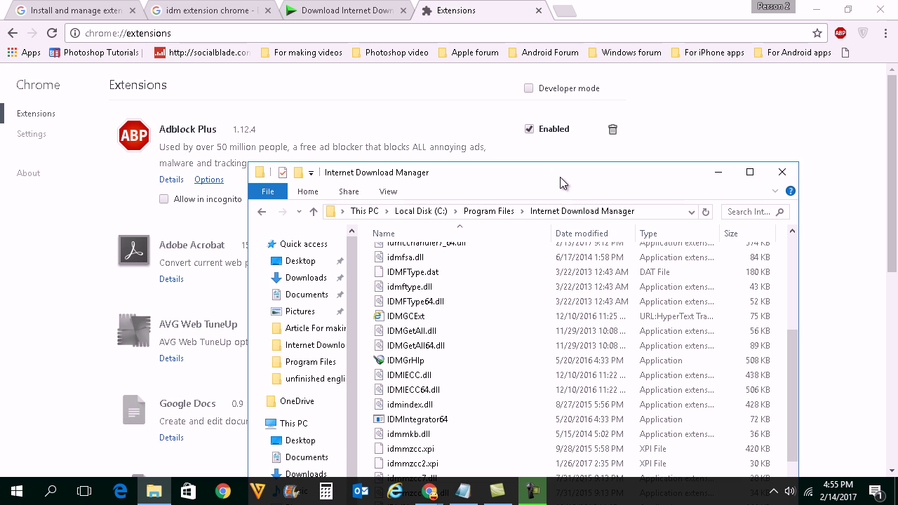
click(394, 321)
drag(394, 321, 424, 129)
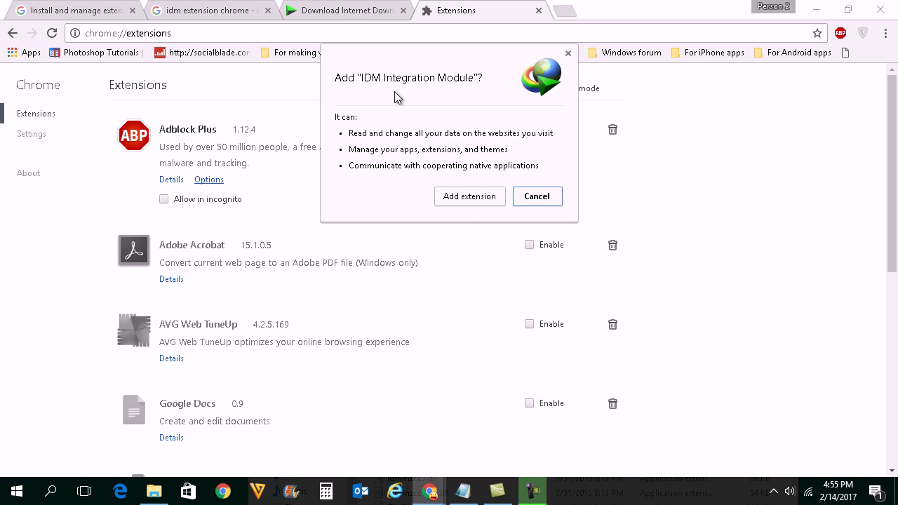
click(468, 196)
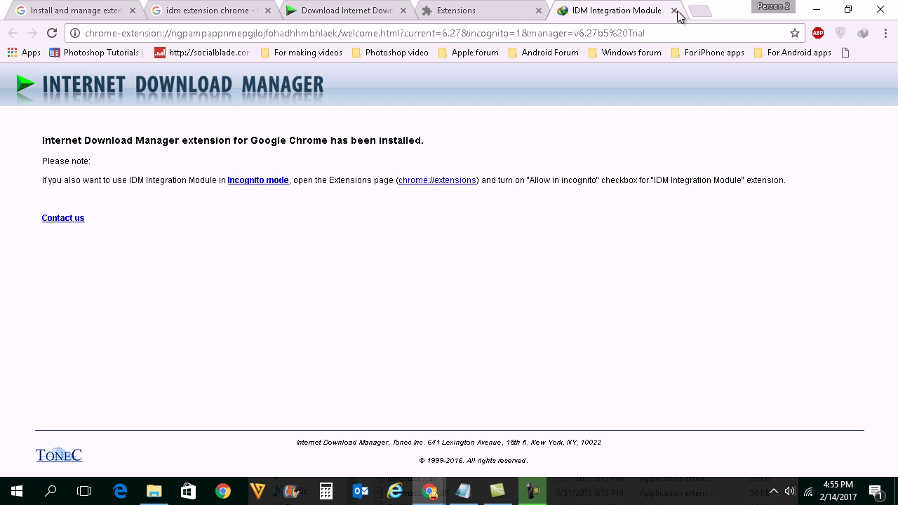
click(674, 11)
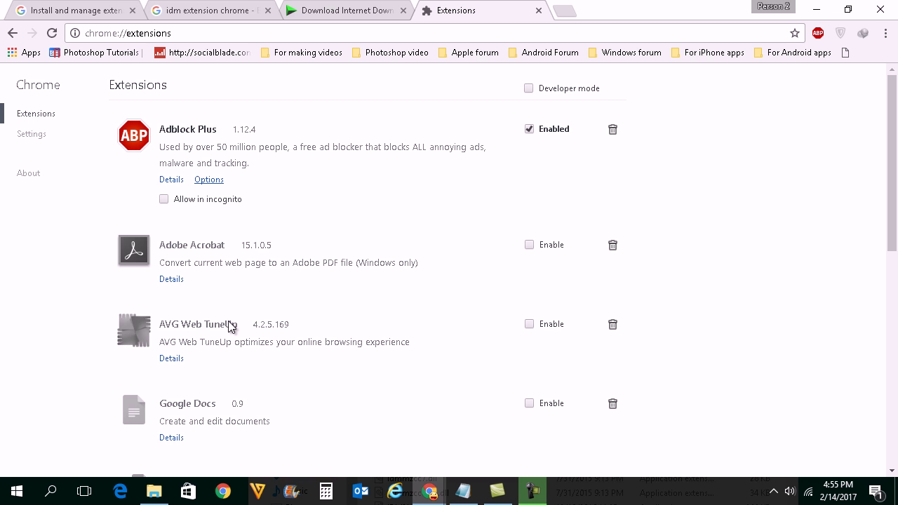
Verify IDM Integration Module 6.27 is enabled, then switch to the Chrome Web Store tab.
scroll(289, 448, down, 5)
scroll(281, 445, down, 2)
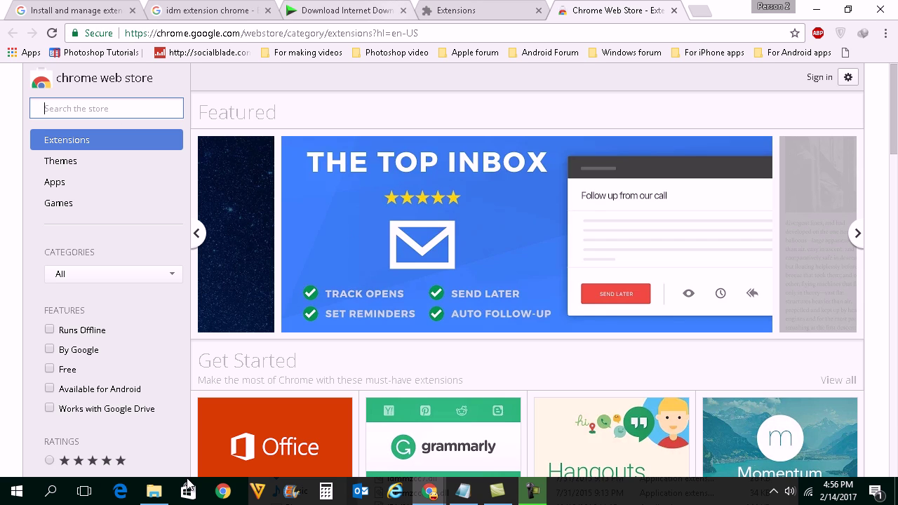
click(155, 491)
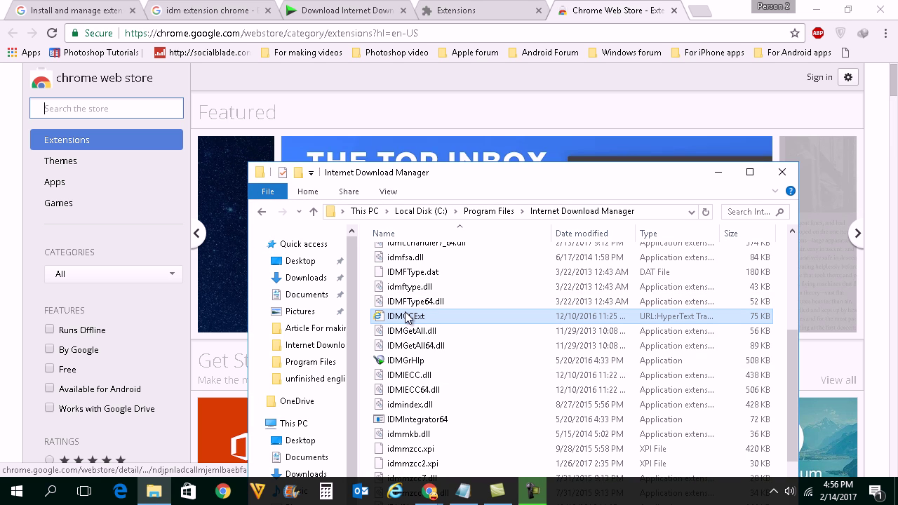
click(495, 9)
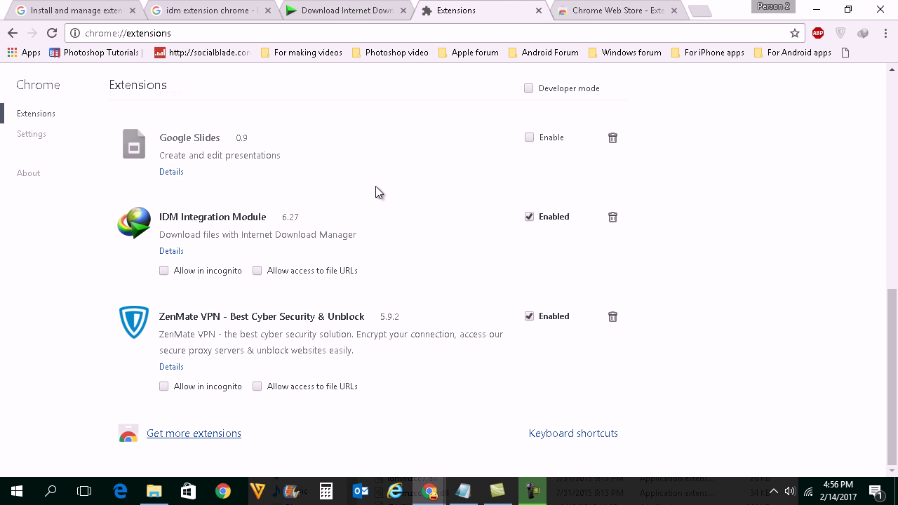
scroll(249, 429, up, 1)
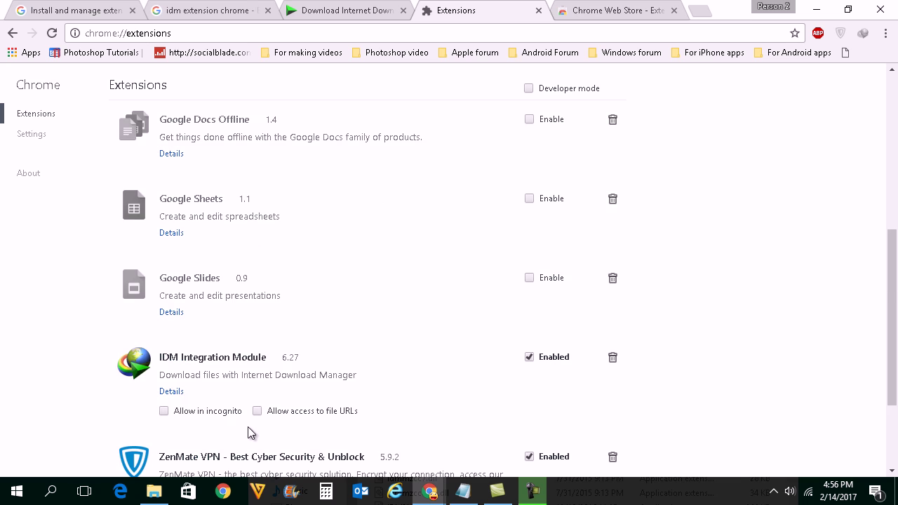
scroll(211, 315, down, 1)
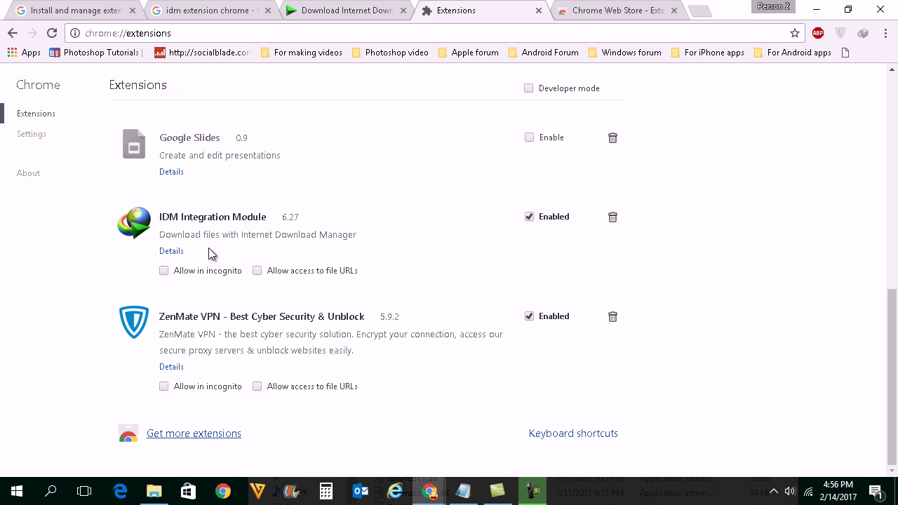
click(593, 7)
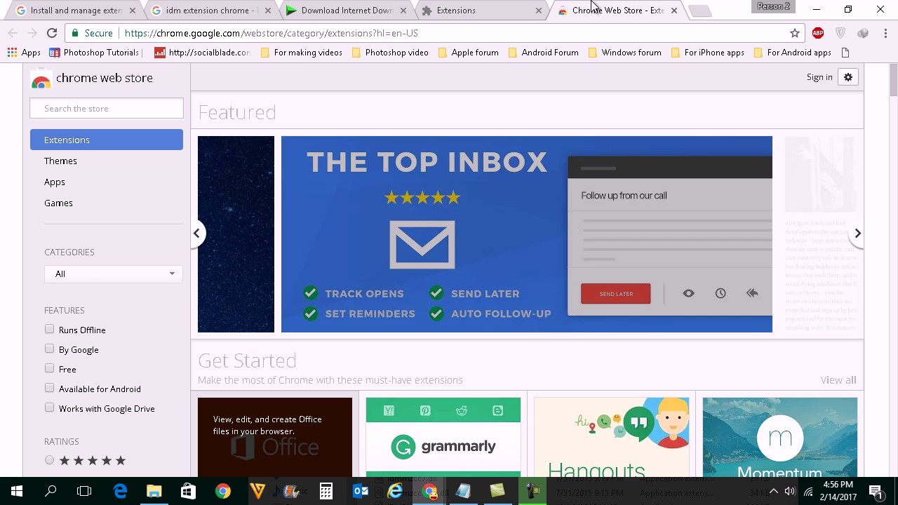